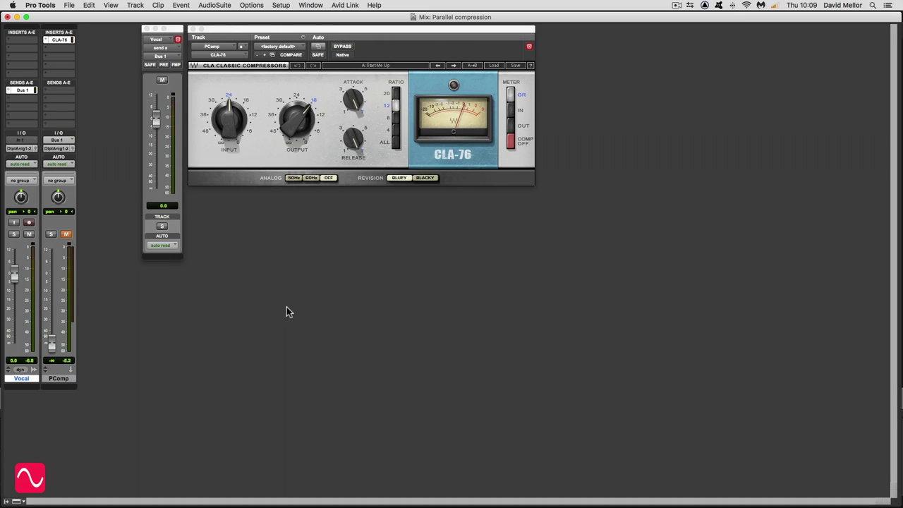
Step: Select the Vocal track and keep its send routed post-fader to Bus 1 (Mono)
click(27, 379)
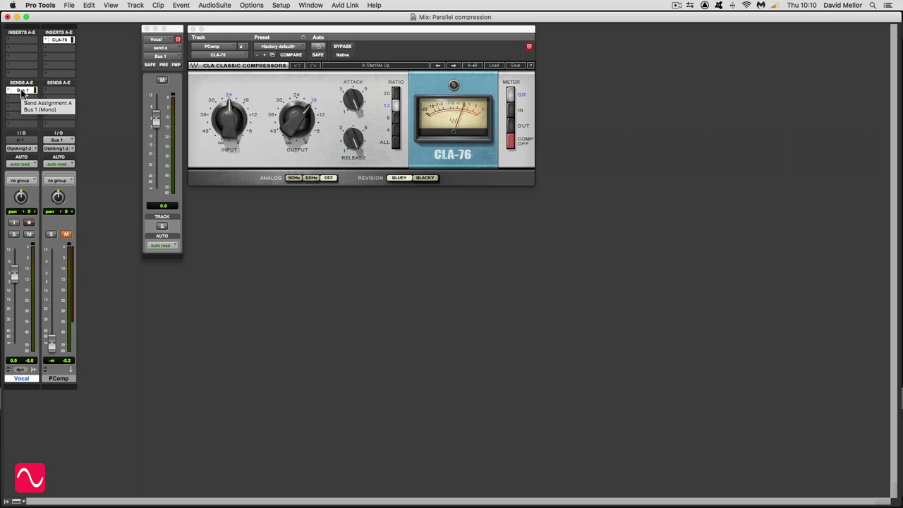
click(22, 91)
click(22, 91)
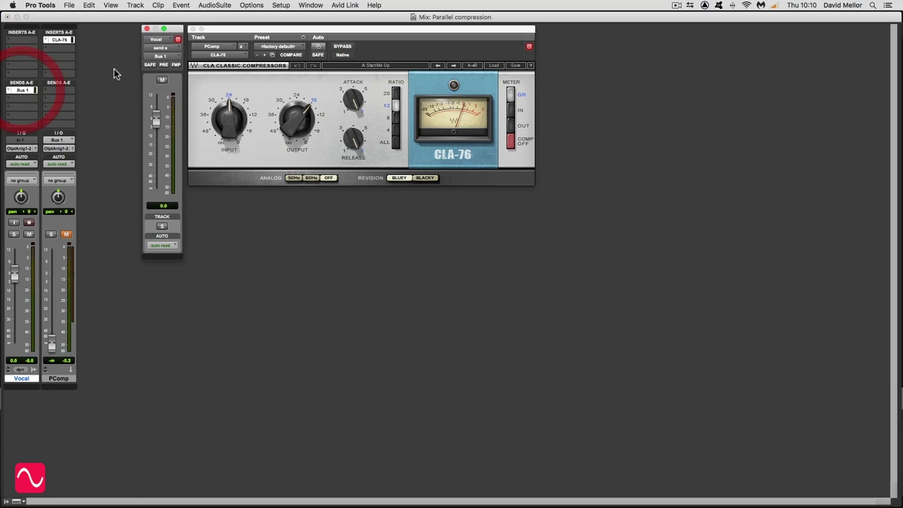
click(161, 56)
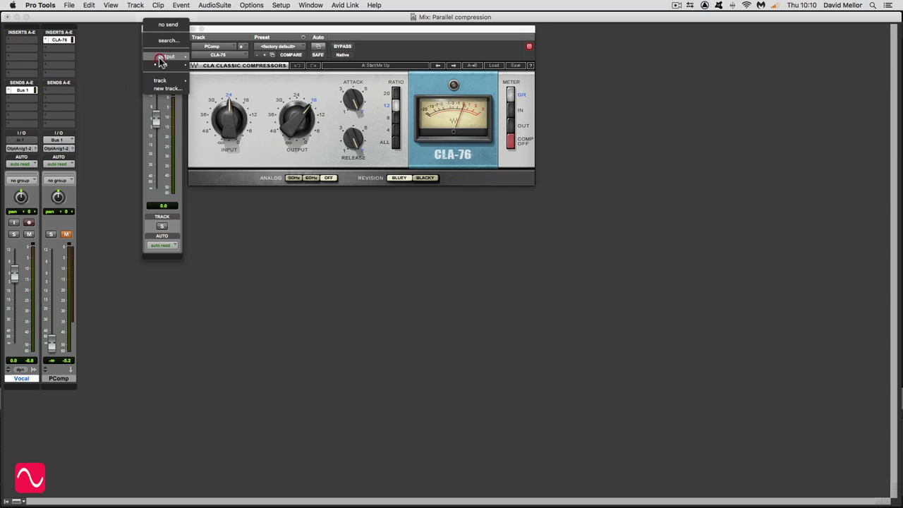
mouse_move(161, 64)
mouse_move(212, 66)
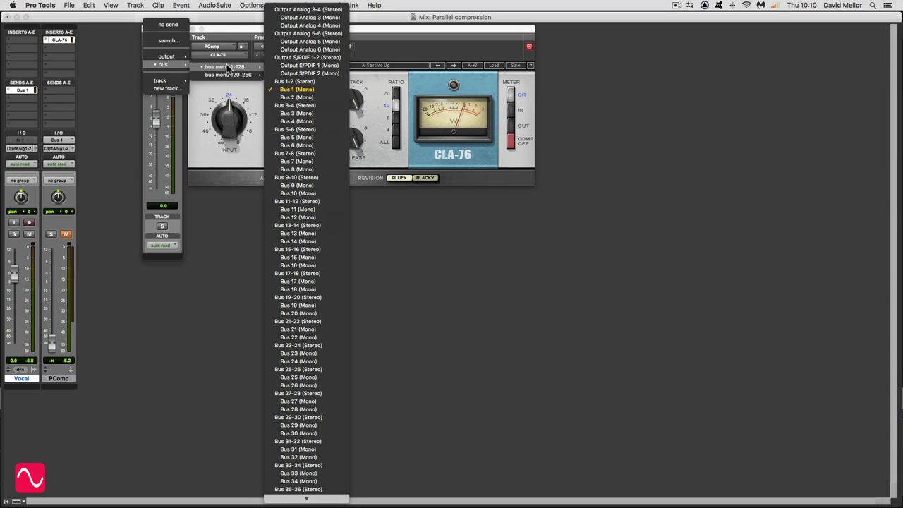
click(299, 91)
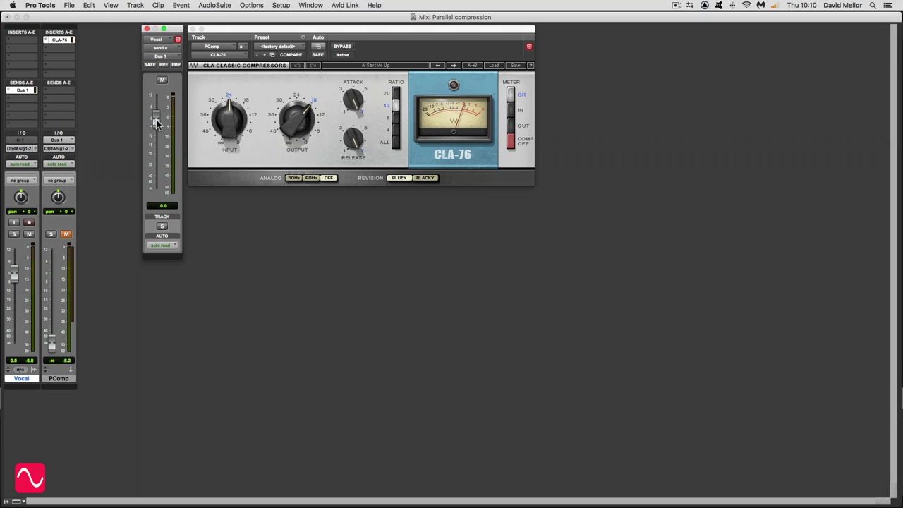
click(163, 65)
click(163, 65)
Step: Bring the CLA-76 compressor window forward and adjust its controls
click(317, 92)
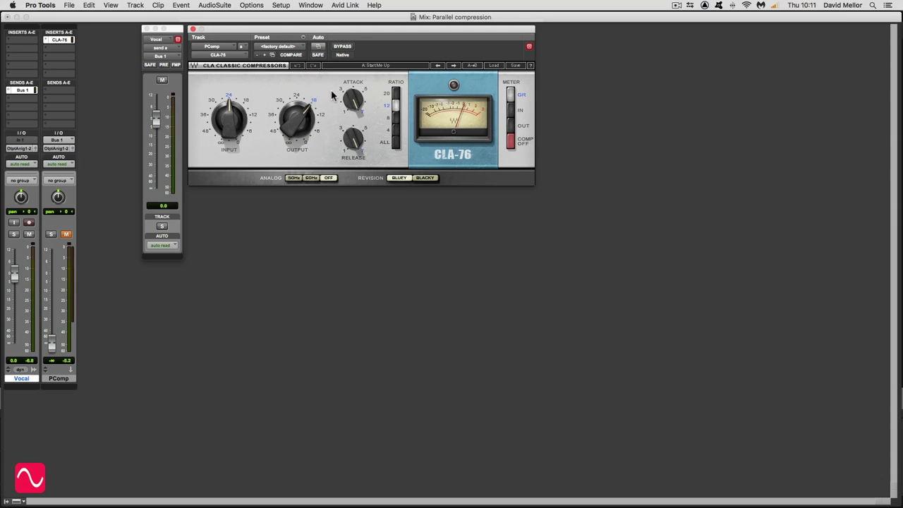
click(395, 107)
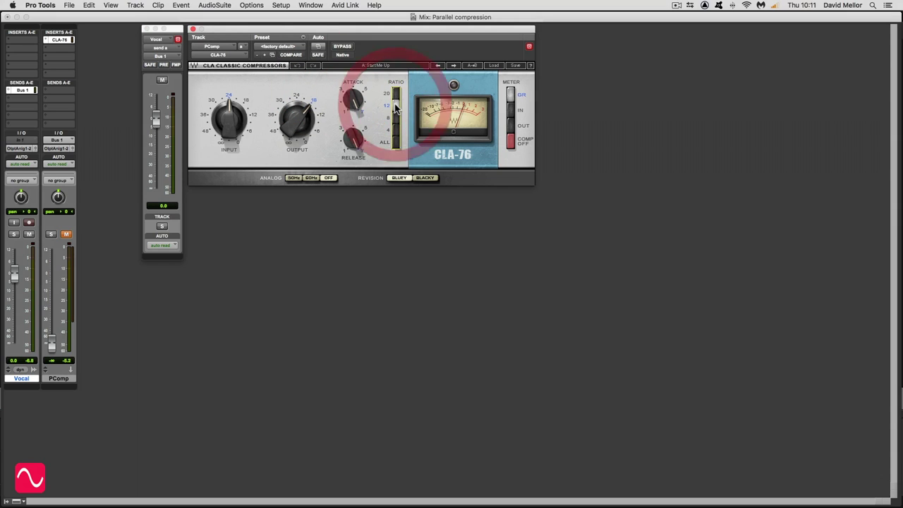
click(395, 106)
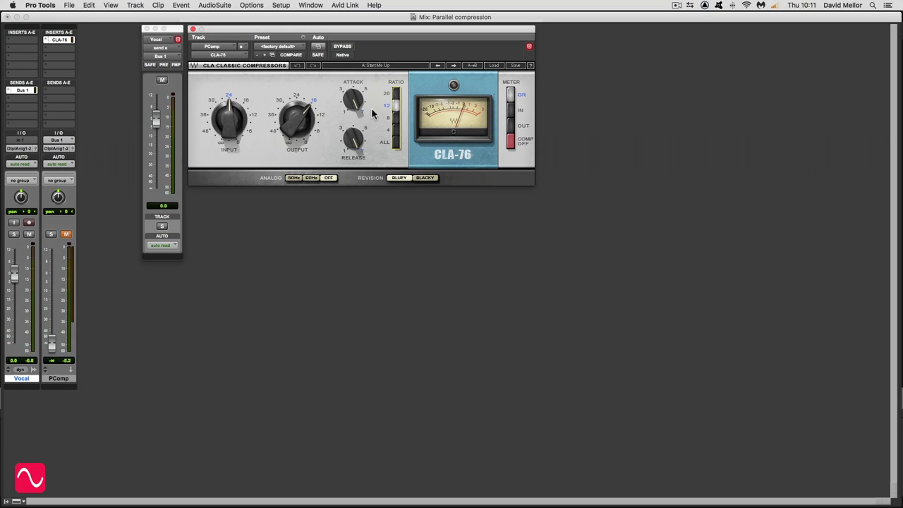
click(363, 110)
click(365, 158)
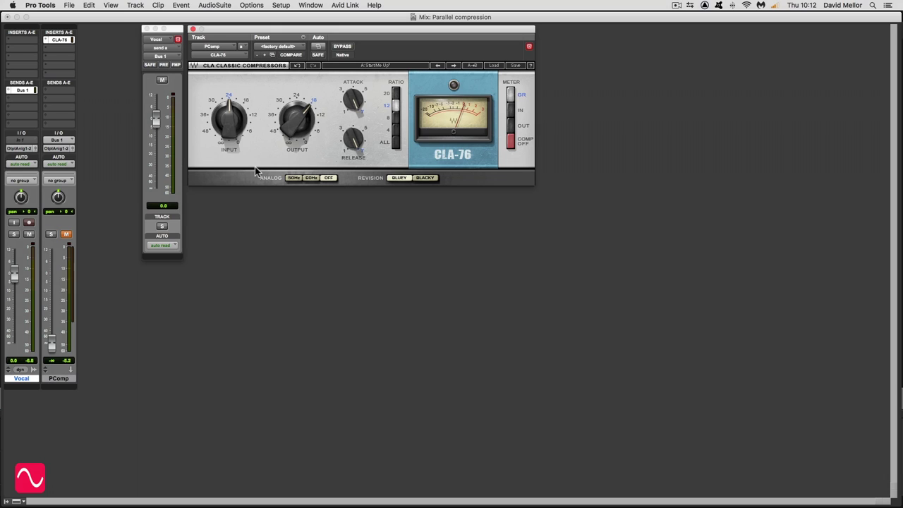
Step: Unmute PComp, raise its fader to about -8.7 dB, and A/B the blend with mute
click(66, 234)
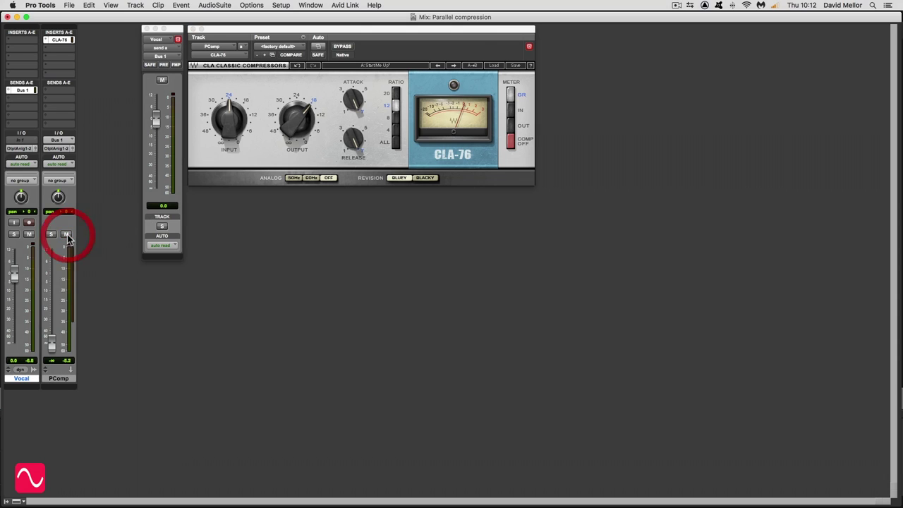
click(58, 380)
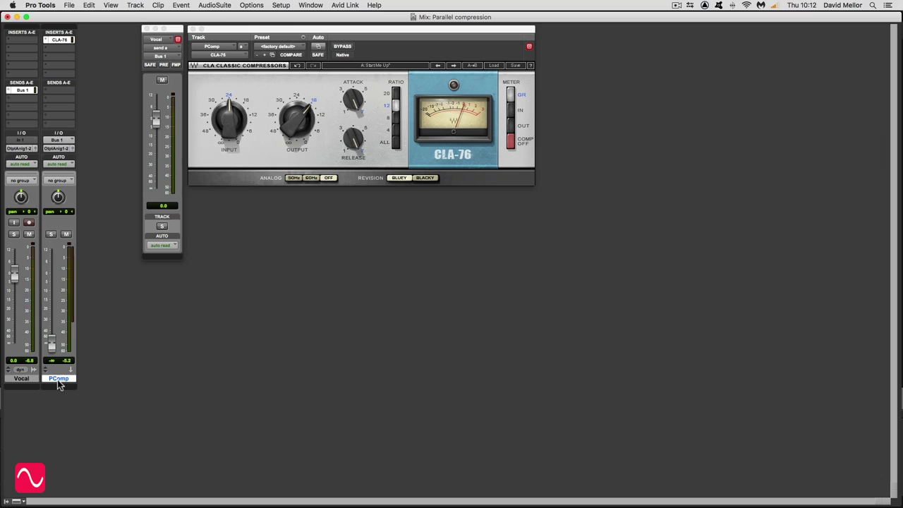
drag(51, 348, 49, 293)
click(65, 234)
click(66, 235)
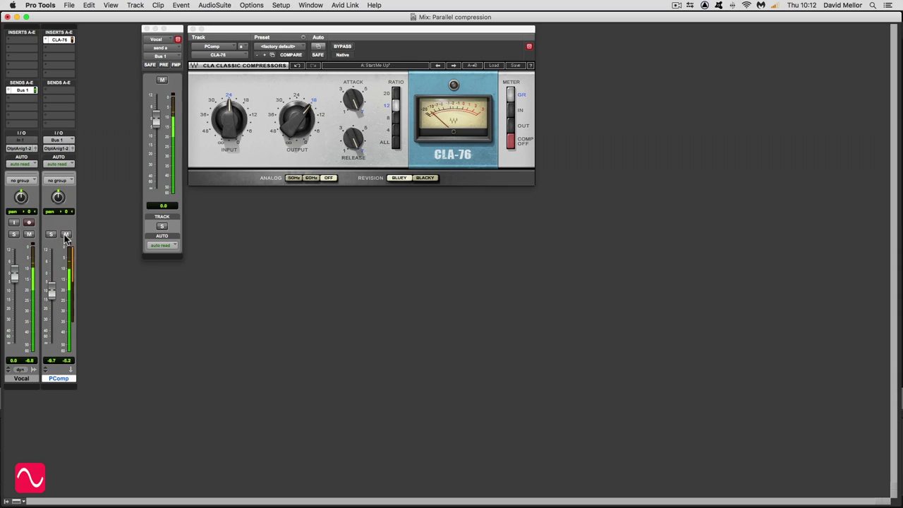
click(66, 234)
click(66, 234)
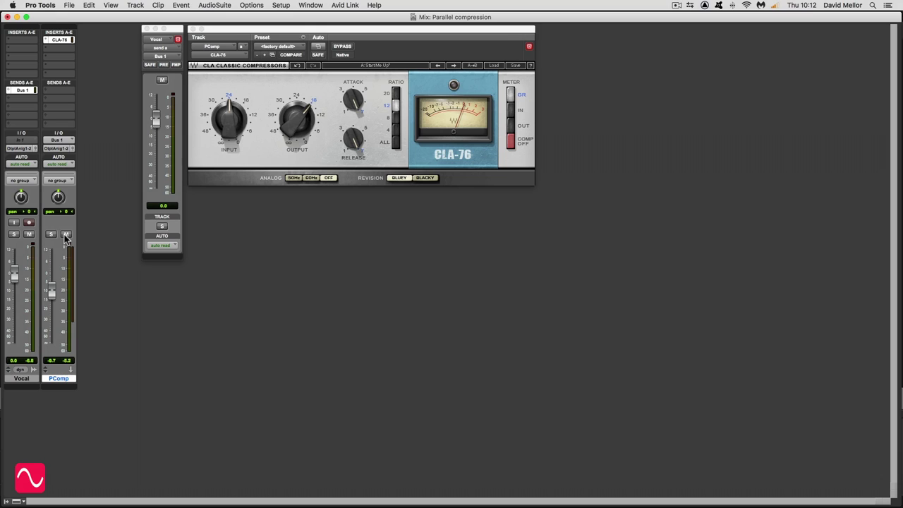
Step: Lower the PComp fader to about -13 dB and compare dry versus blended vocal
click(65, 239)
click(51, 291)
drag(51, 291, 51, 300)
click(67, 236)
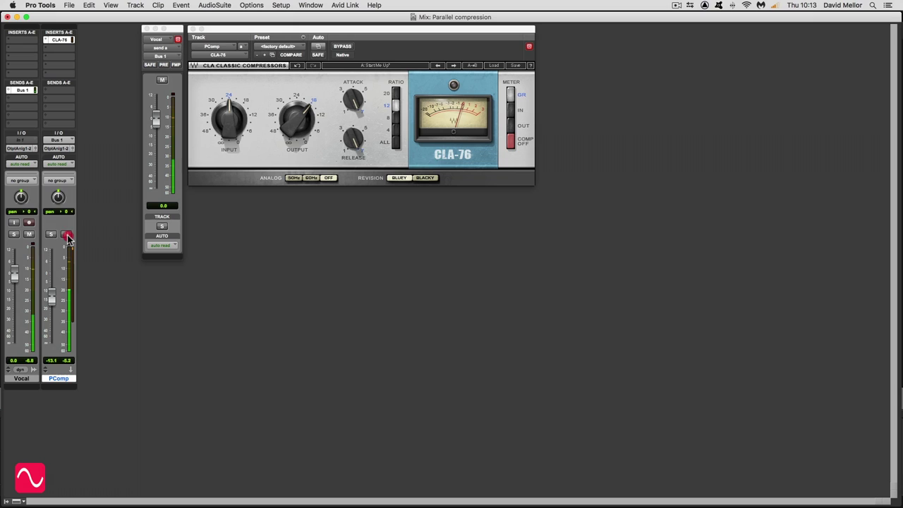
click(67, 236)
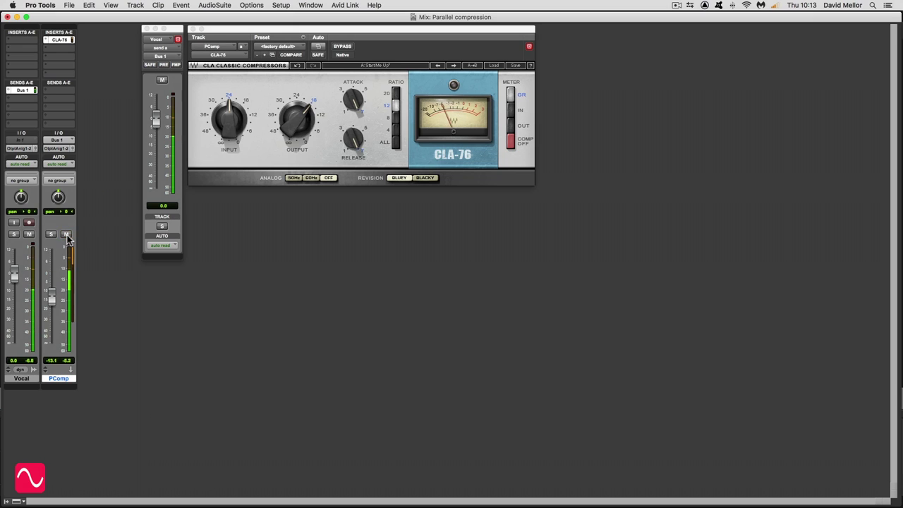
Step: Nudge PComp down to -14.2 dB, A/B with mute, and leave it unmuted
click(66, 236)
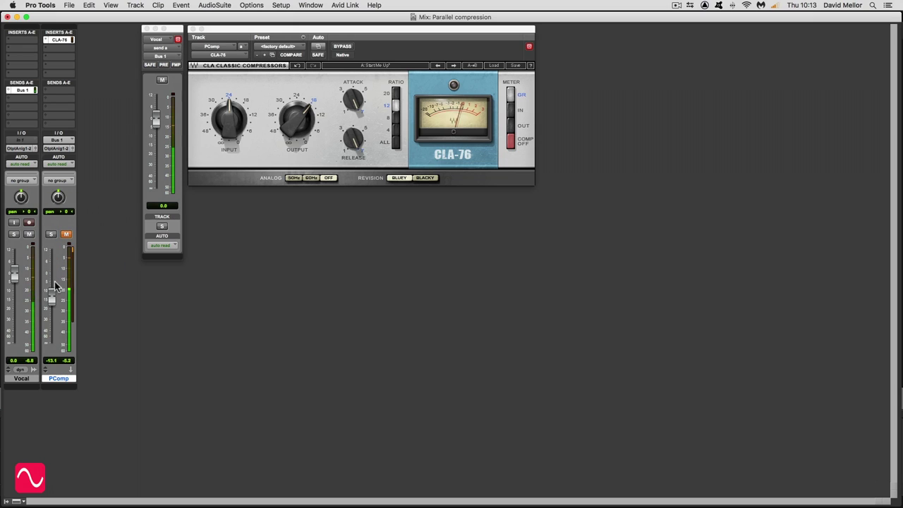
drag(52, 298, 53, 300)
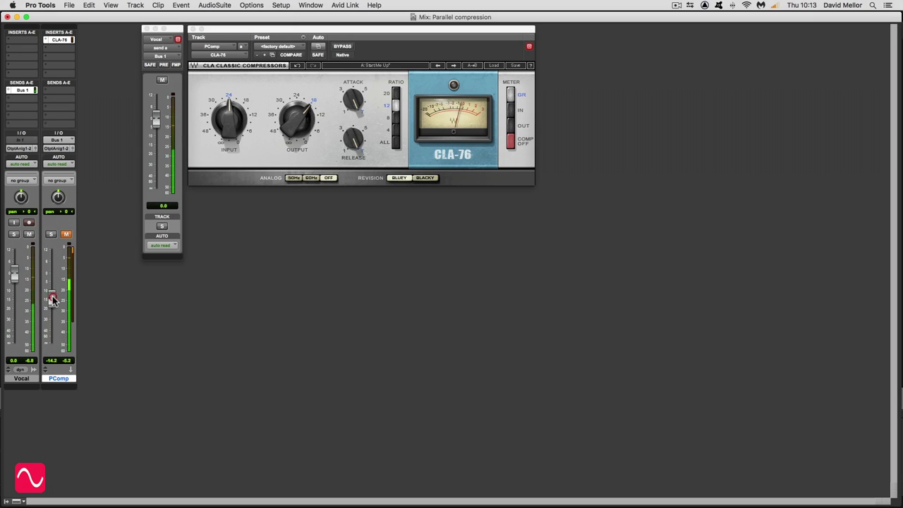
click(66, 235)
click(65, 236)
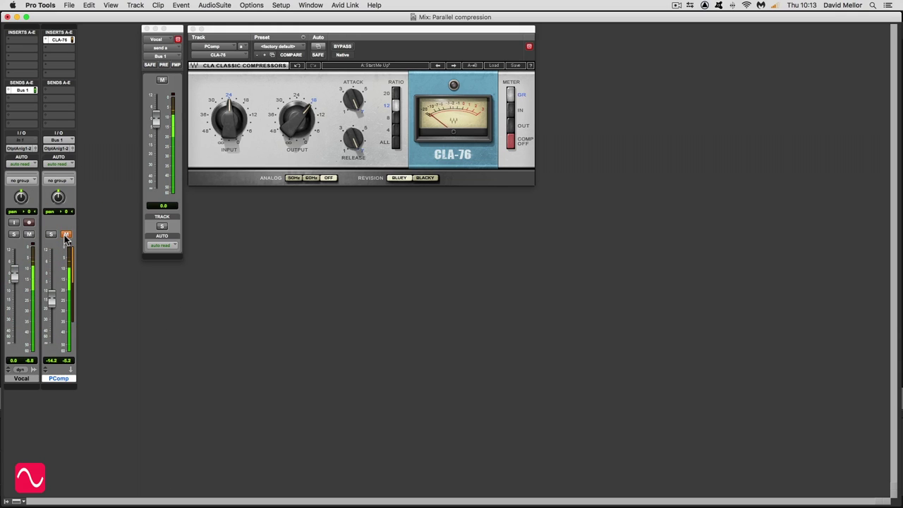
click(65, 236)
click(65, 236)
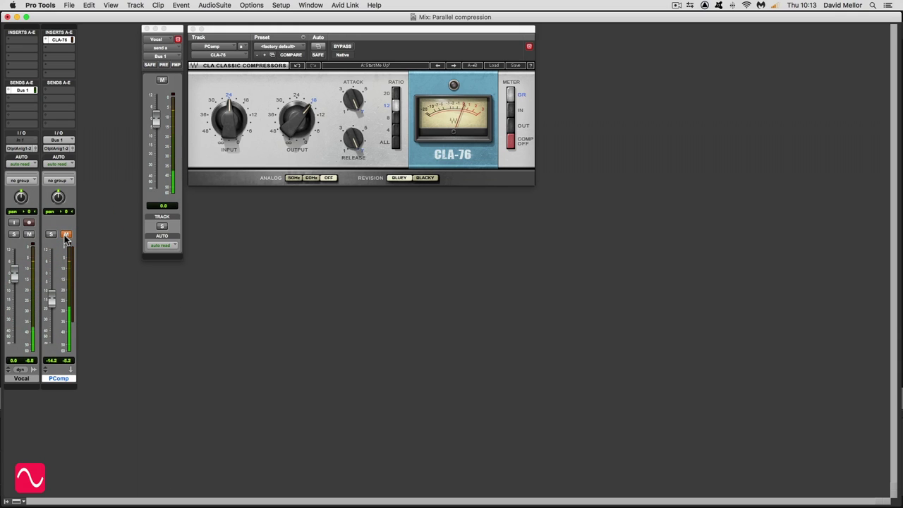
click(65, 236)
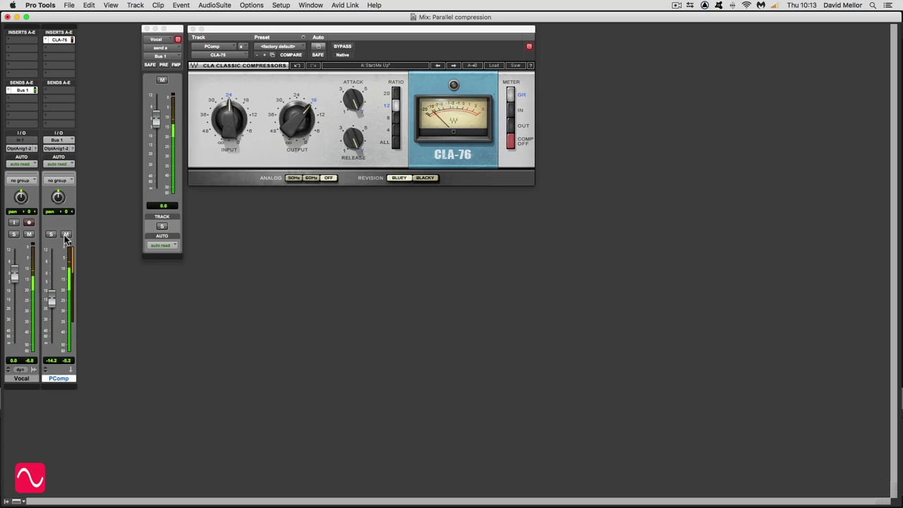
click(65, 236)
click(65, 235)
click(66, 235)
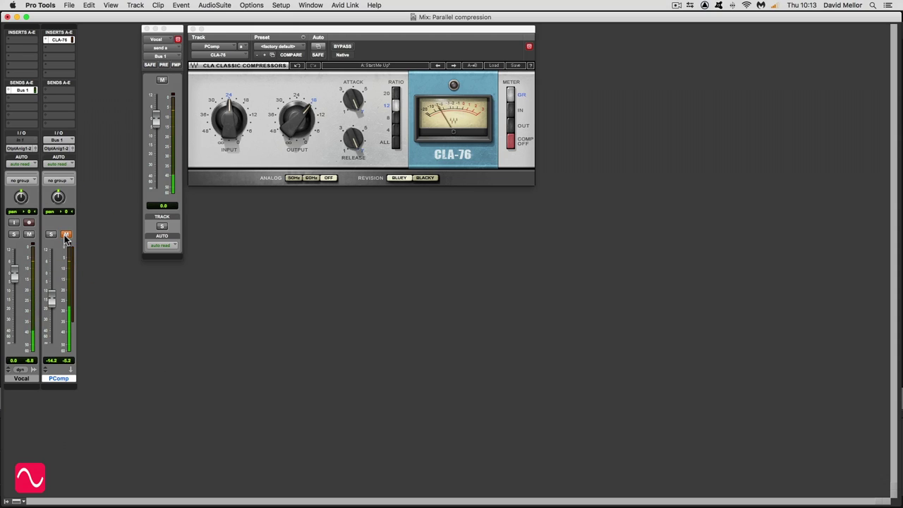
click(65, 236)
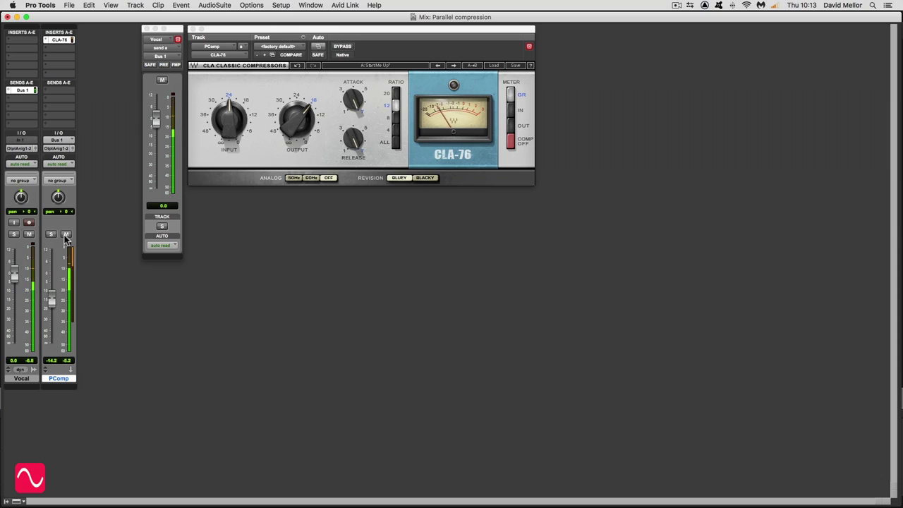
click(66, 235)
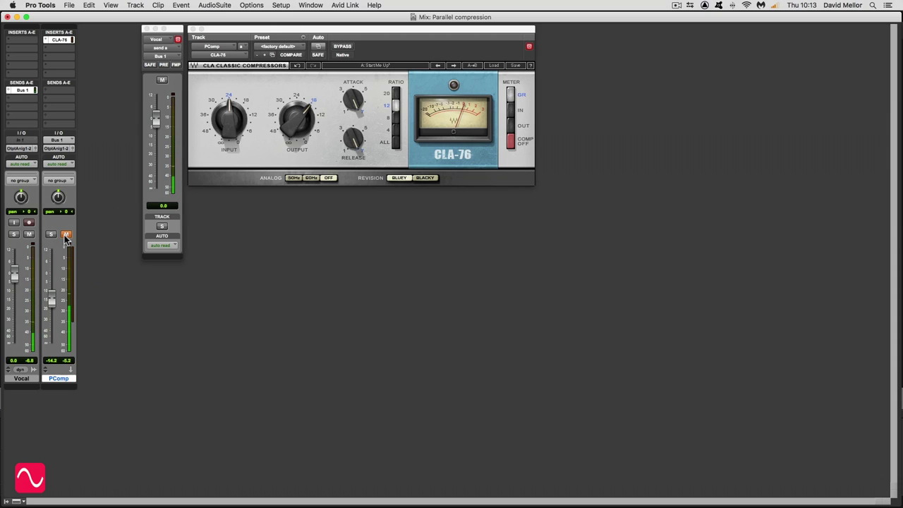
click(66, 236)
click(65, 235)
click(66, 235)
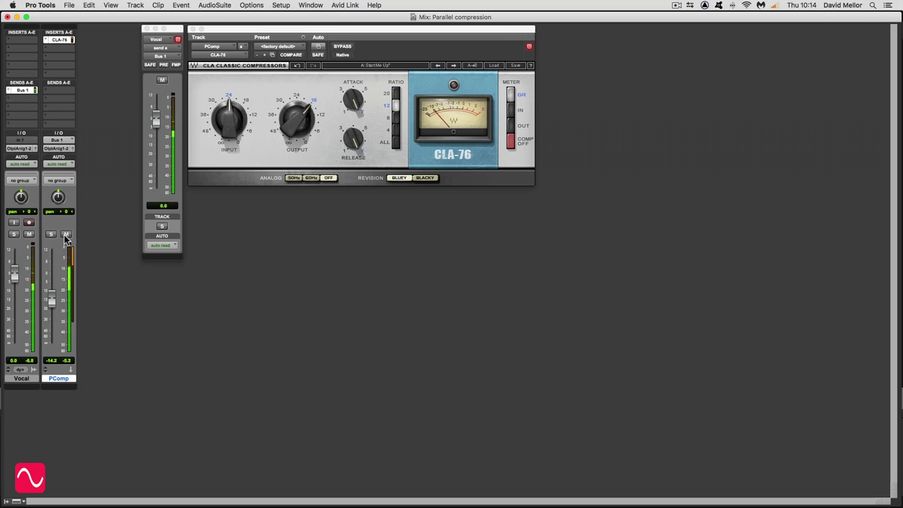
click(65, 237)
click(65, 235)
click(65, 235)
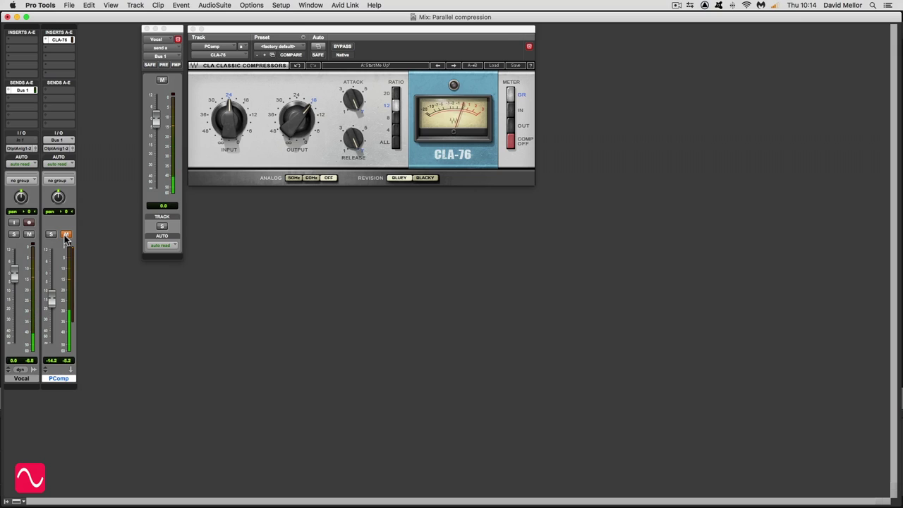
click(65, 236)
click(65, 236)
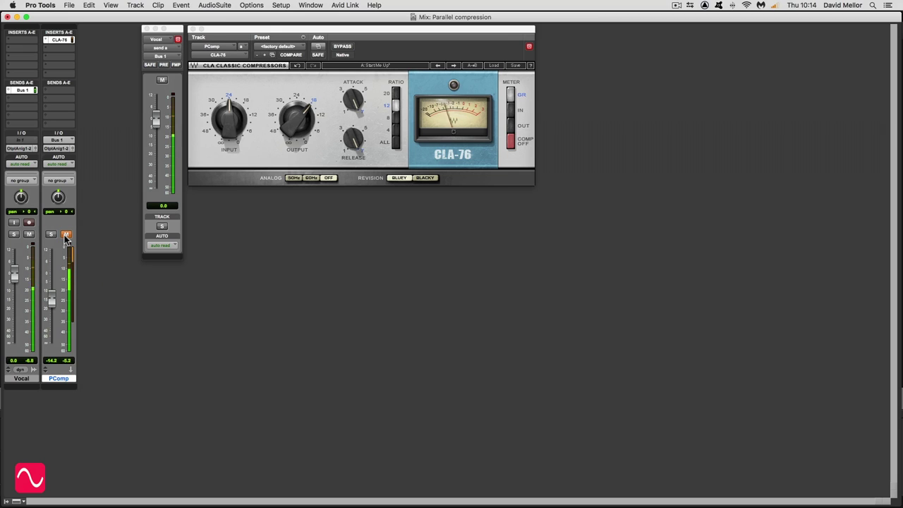
click(64, 236)
click(65, 236)
click(65, 235)
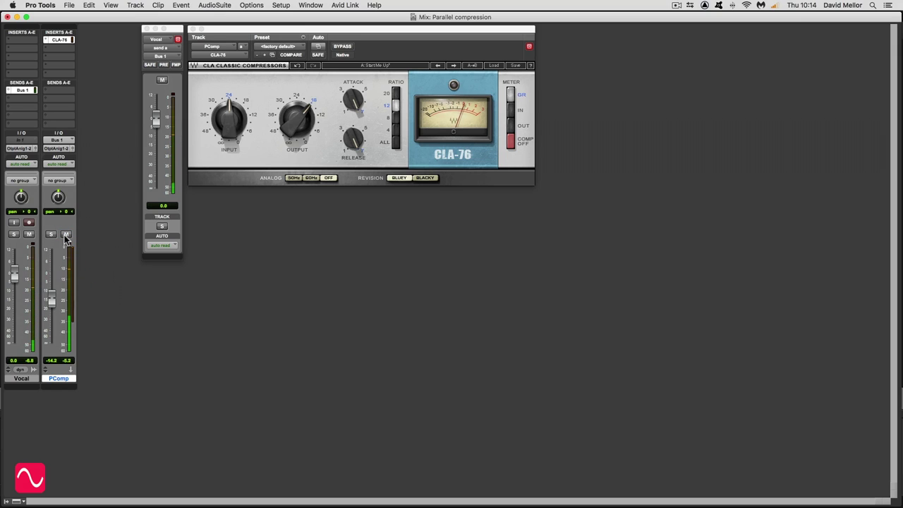